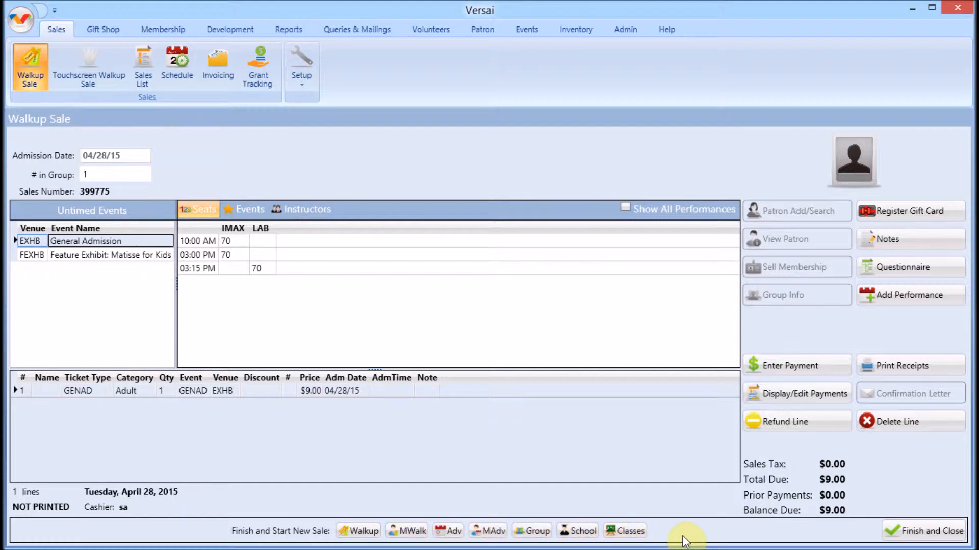
Start a Cash payment of $15.00 against the $9.00 due, giving $6.00 change
click(827, 365)
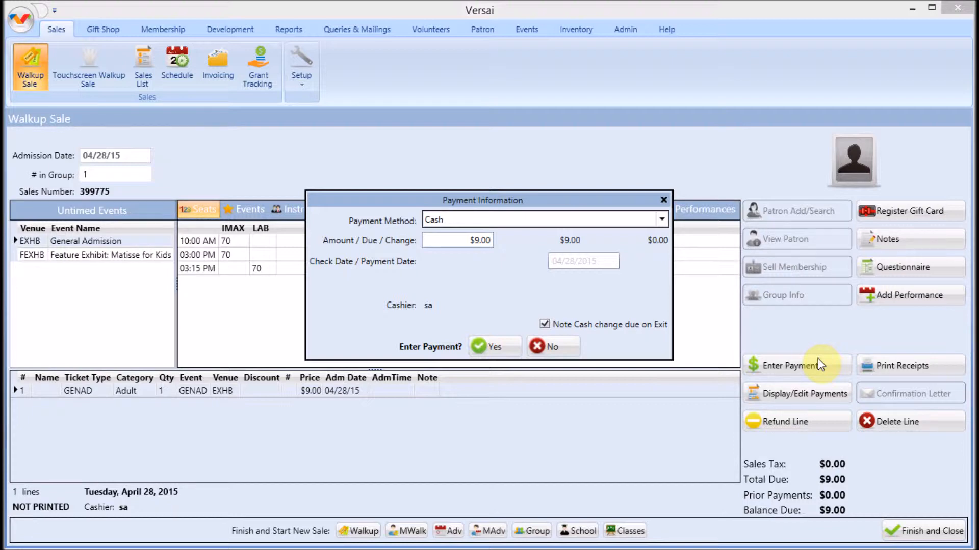
click(661, 221)
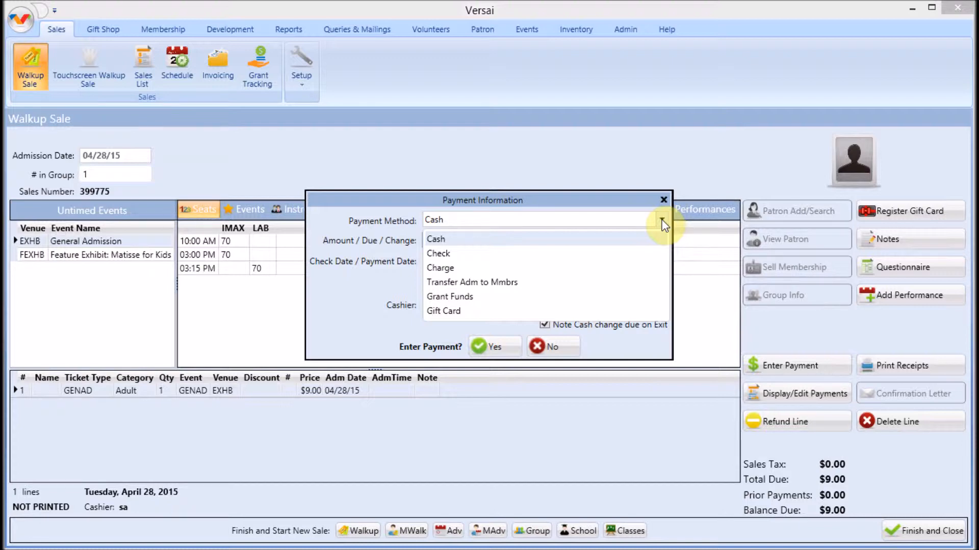
click(543, 240)
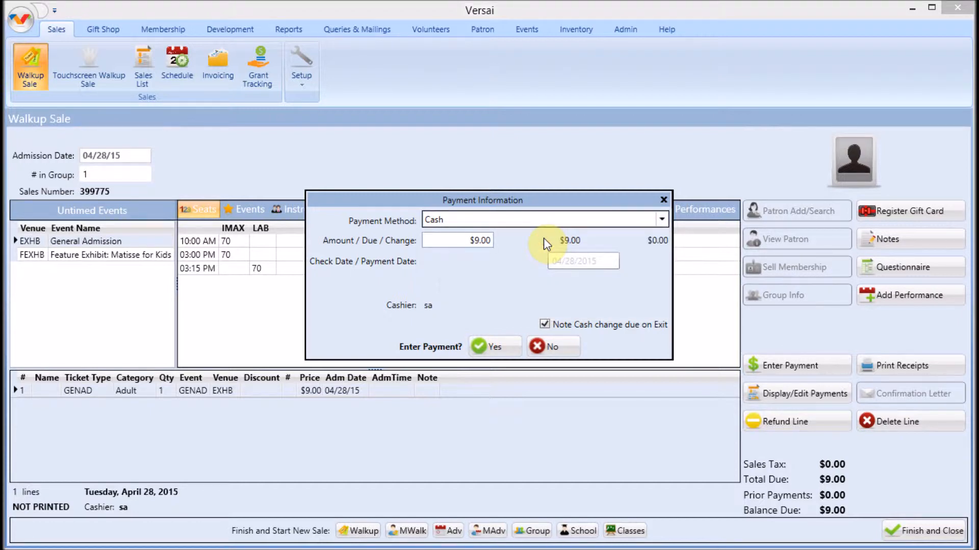
click(488, 244)
text(15)
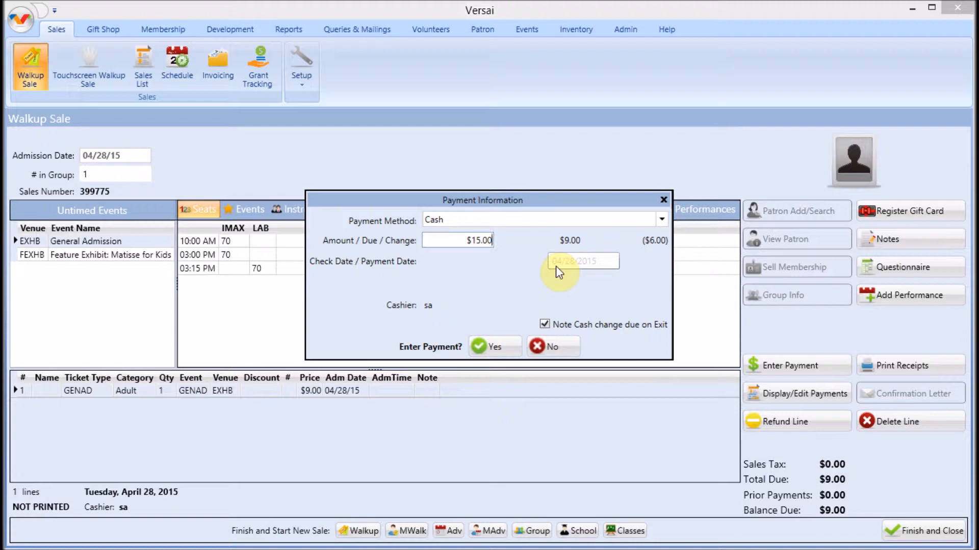
Switch the pending $15.00 payment to Check with check number 2253
click(536, 222)
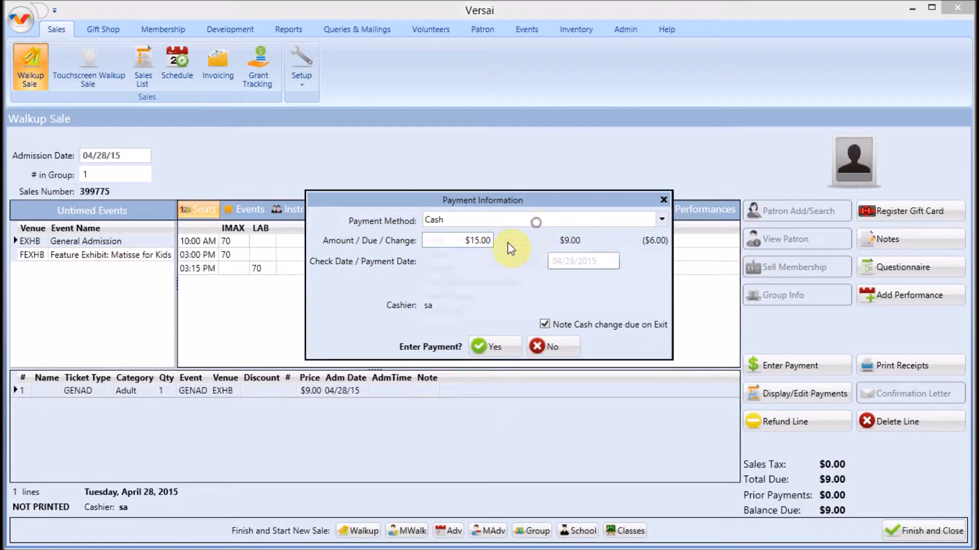
click(459, 252)
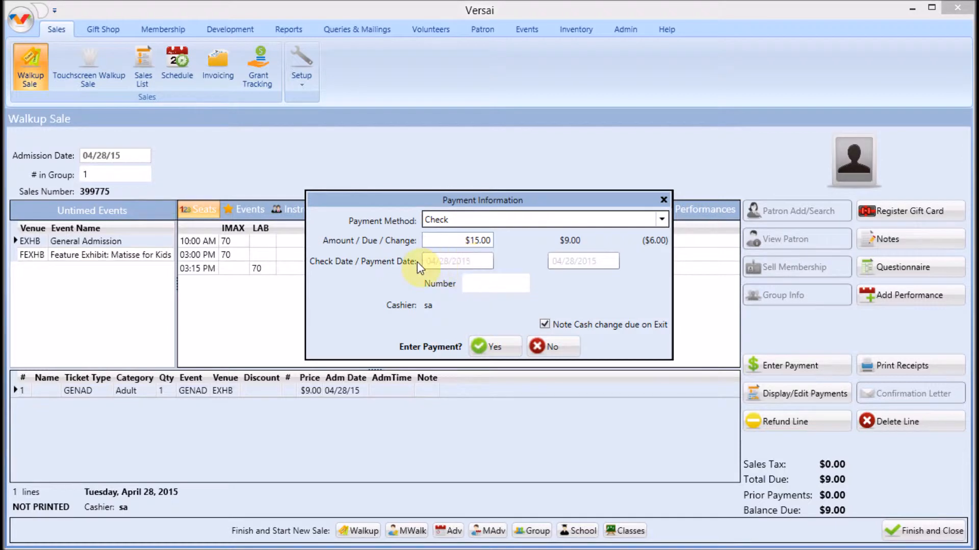
click(477, 281)
text(2253)
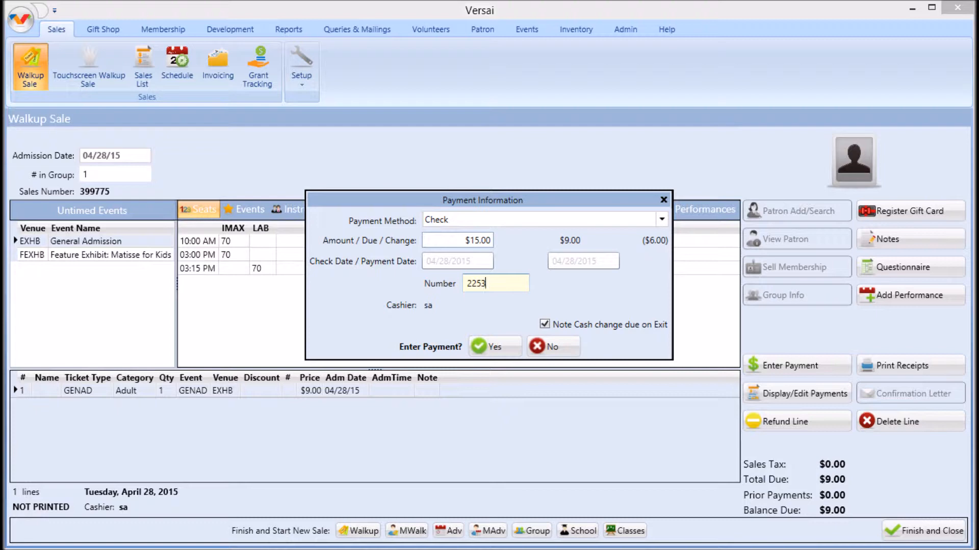
click(488, 219)
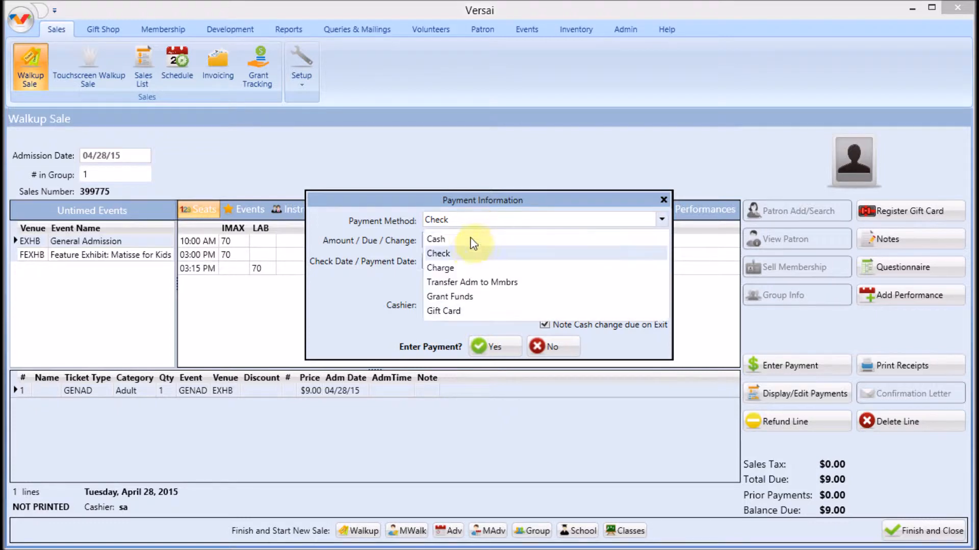
Change the payment to a $4.00 Charge and confirm it
click(454, 268)
key(Tab)
text(4.00)
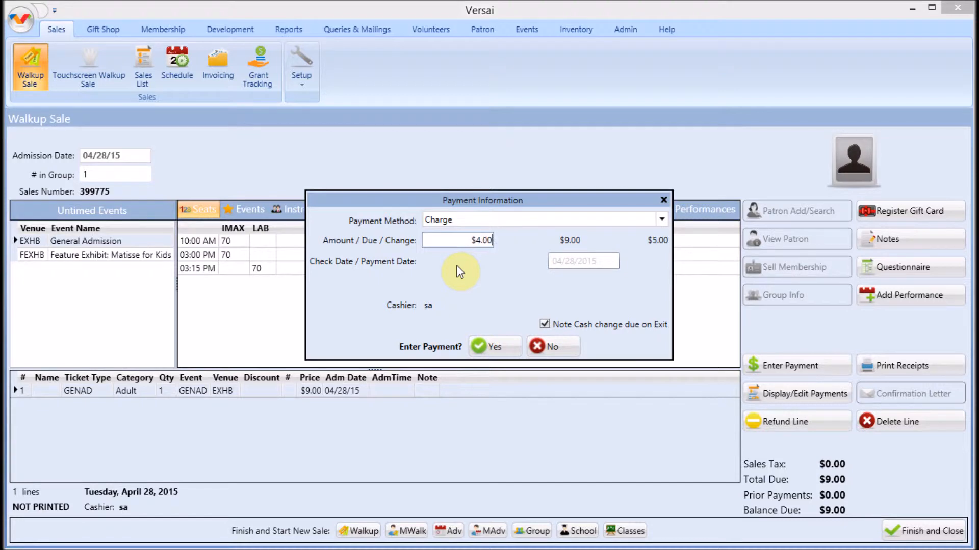
click(496, 344)
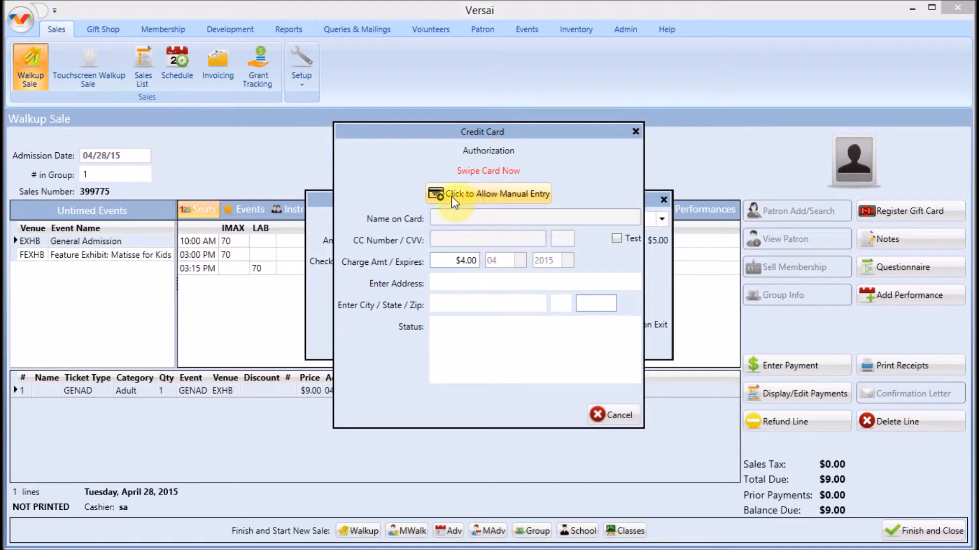
Manually enter the cardholder name, card number, security code and expiry month 05, then submit the charge
click(479, 194)
click(469, 219)
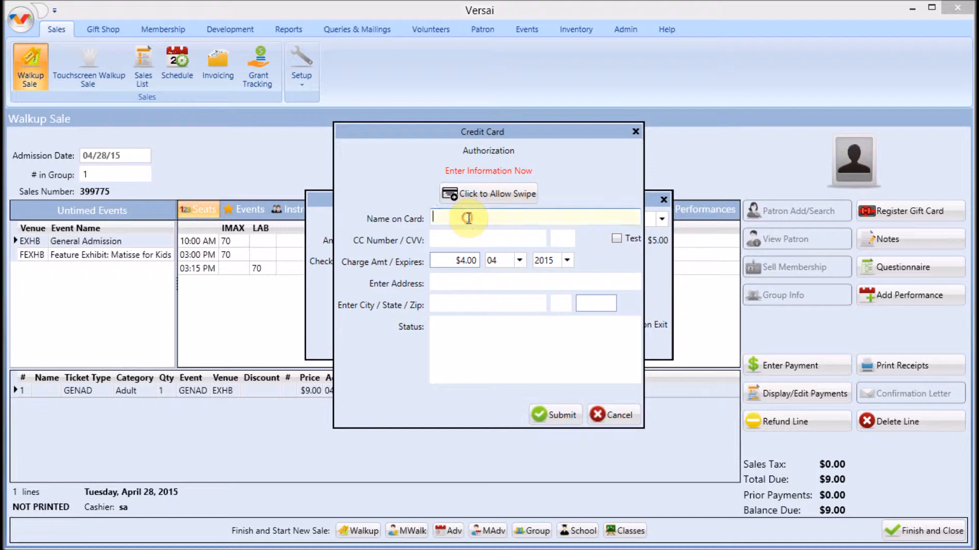
text(Fake Card)
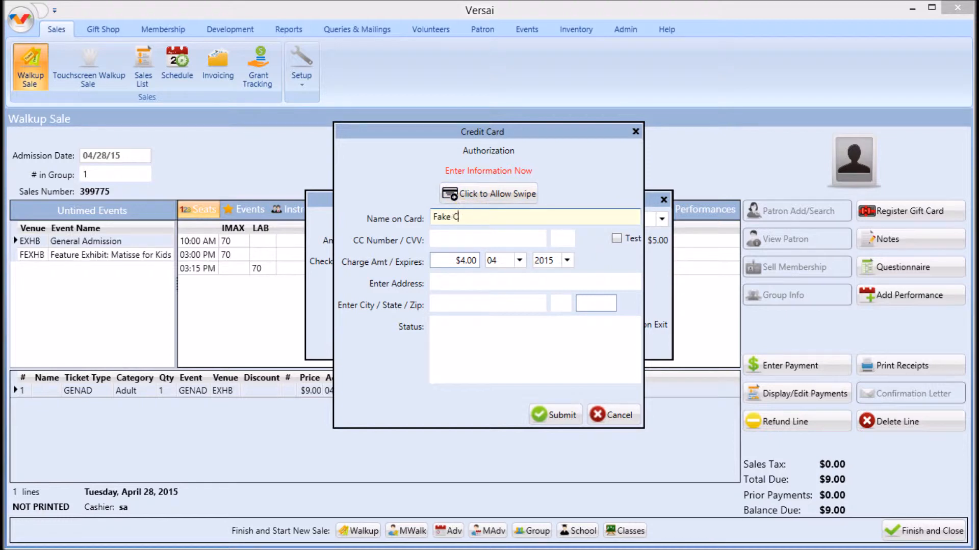
key(Tab)
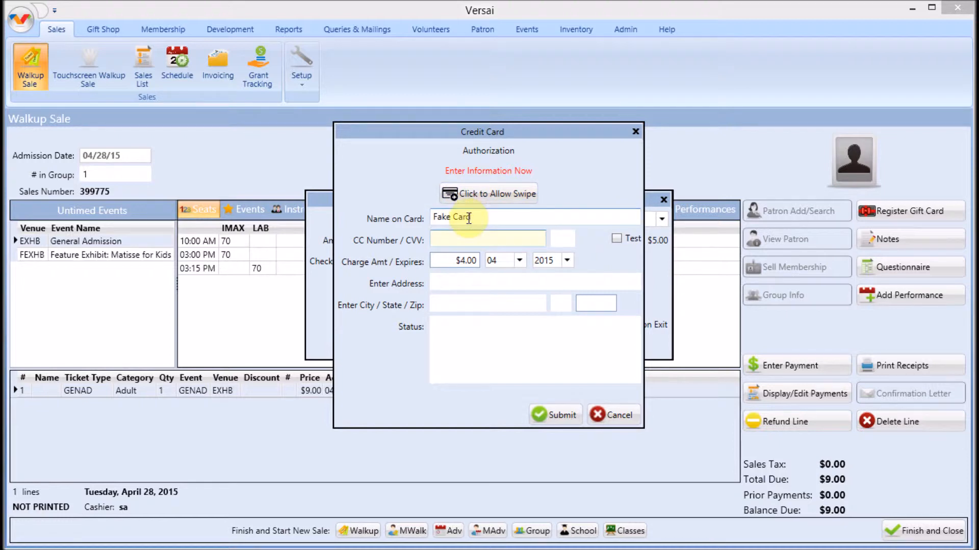
text(4445999922225)
key(Tab)
text(999)
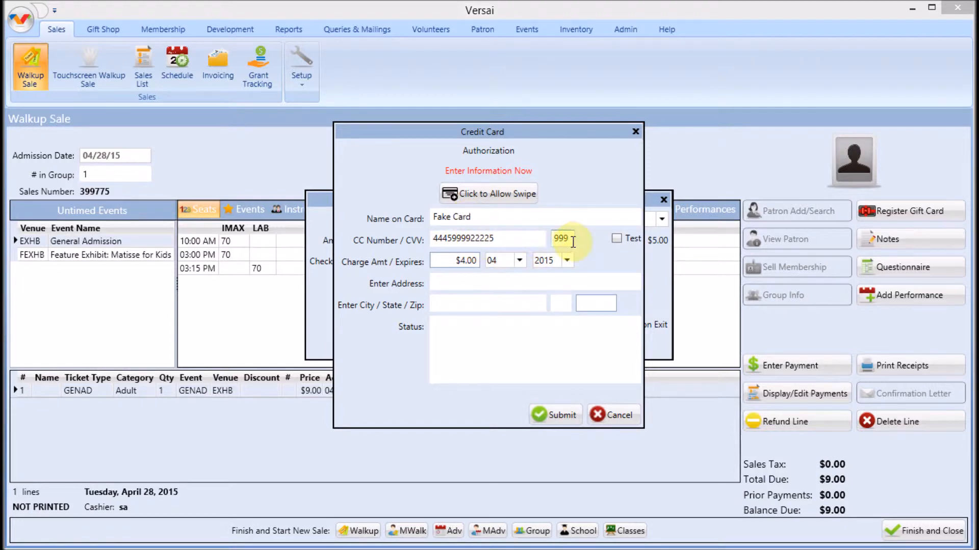
click(520, 260)
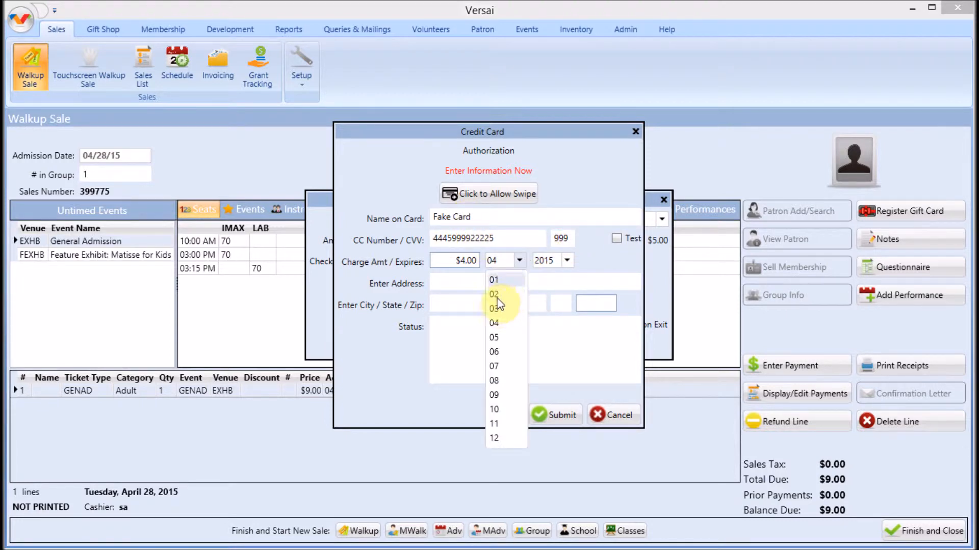
click(496, 338)
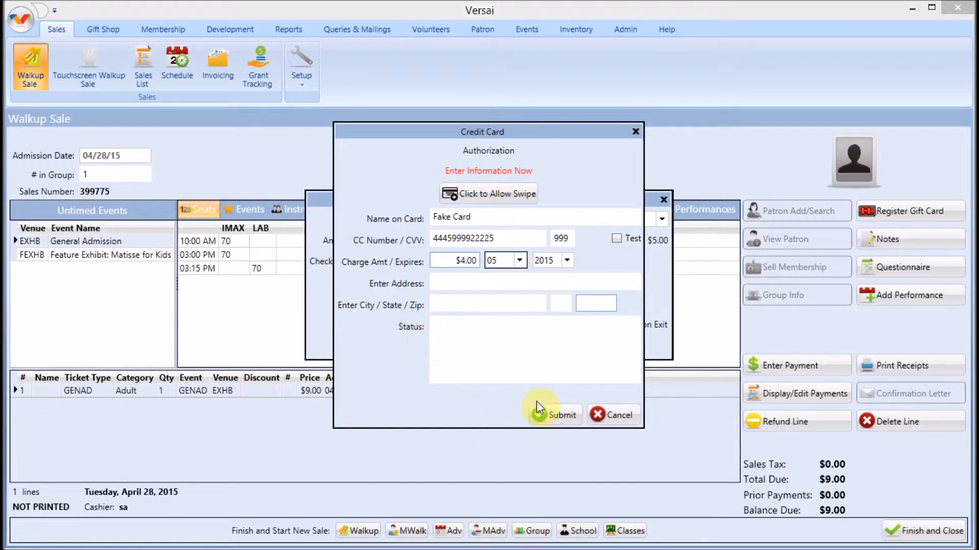
click(557, 414)
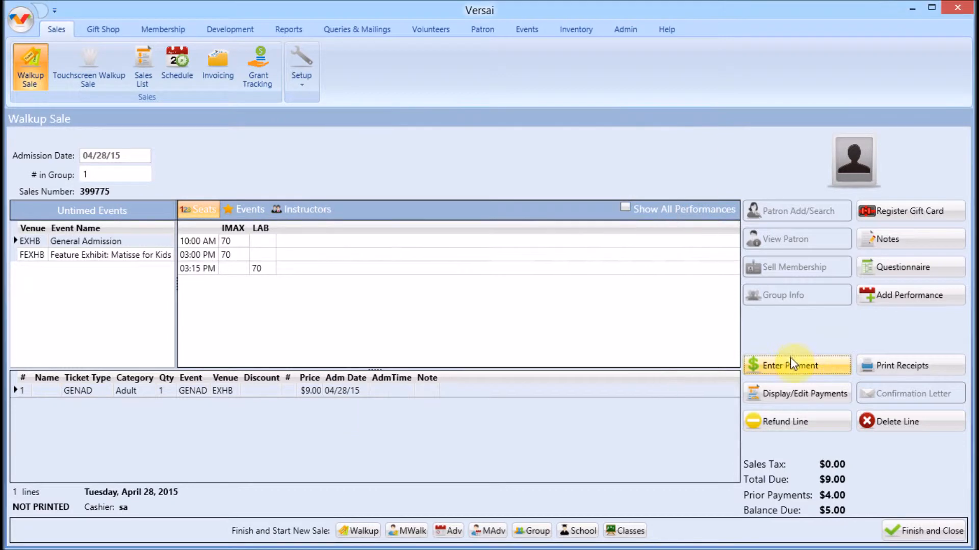
Begin another payment using Transfer Adm to Mmbrs for $2.00 against the $5.00 due
click(791, 365)
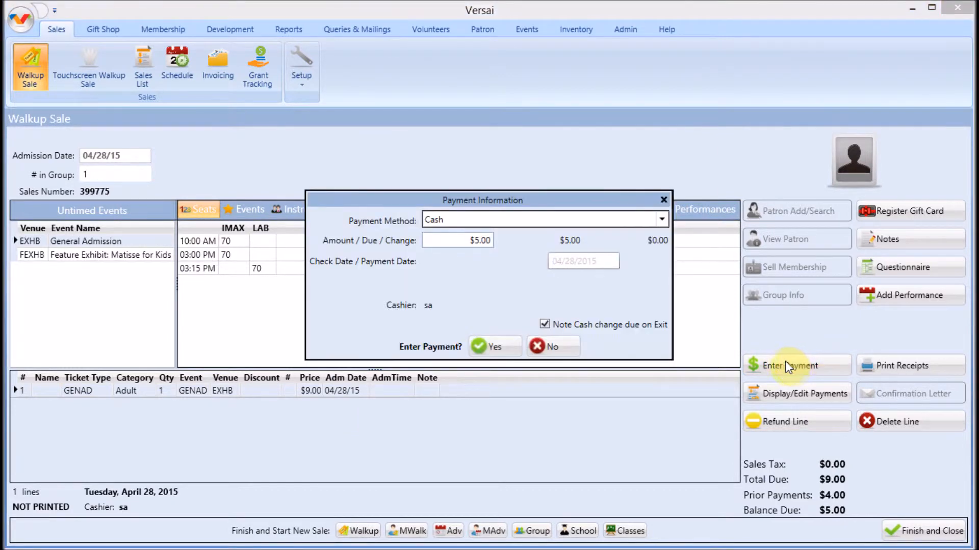
click(632, 223)
click(503, 285)
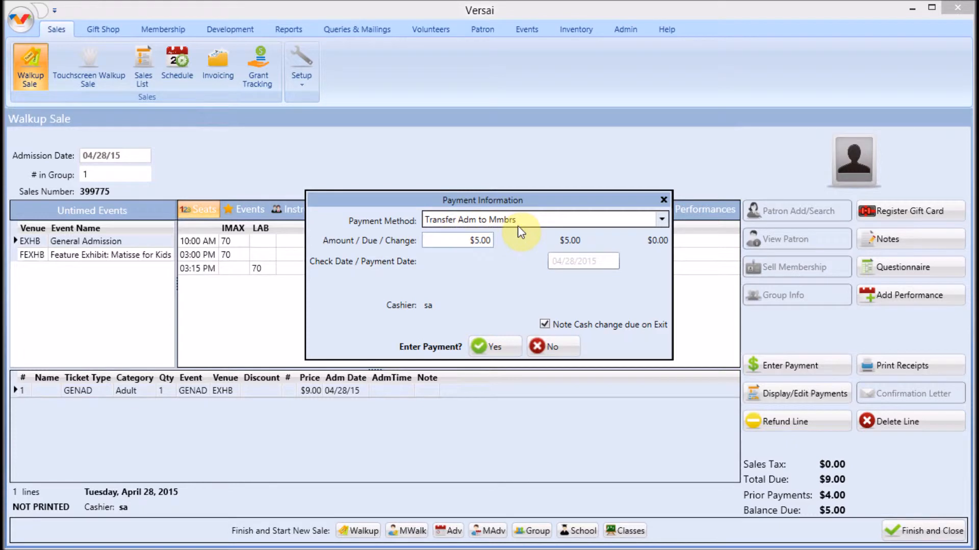
key(Tab)
text(2)
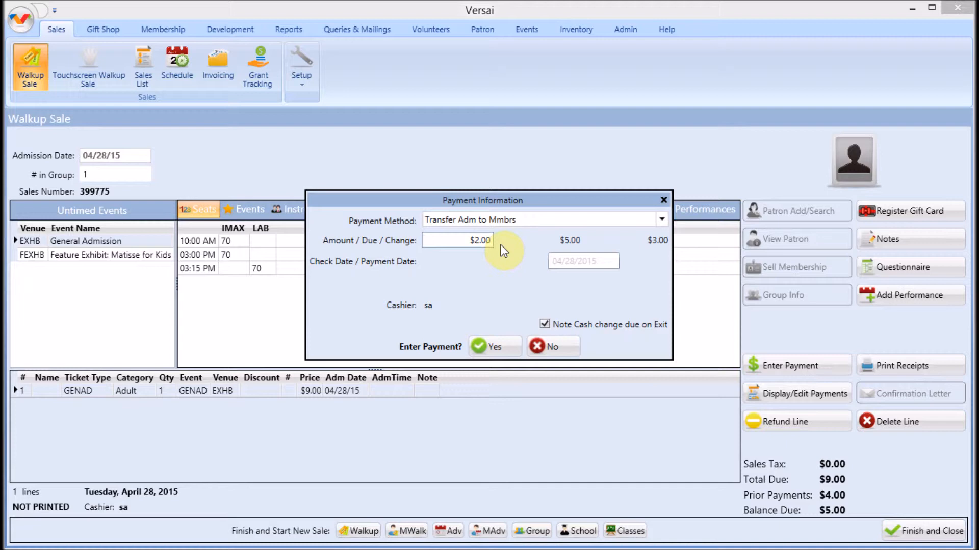
click(521, 219)
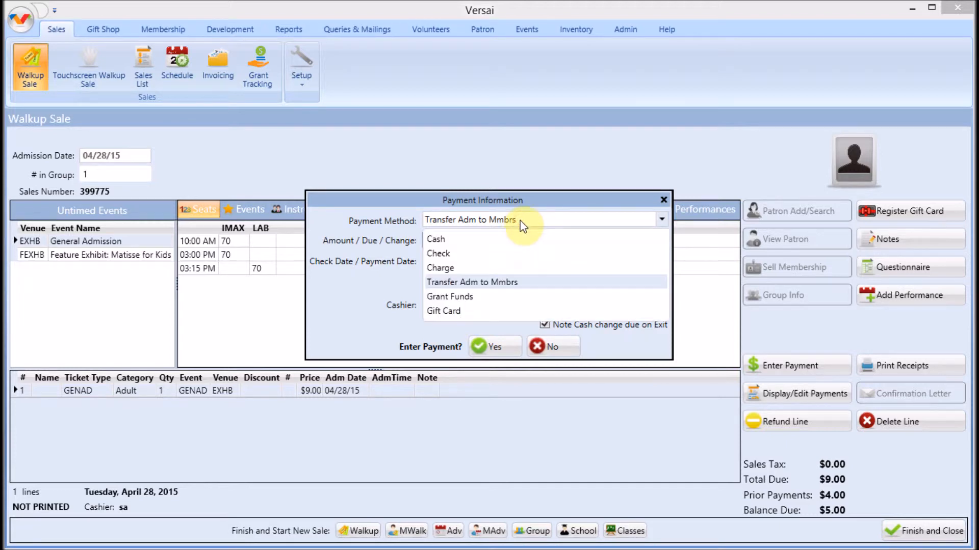
Pay $2.00 with Grant Funds from the Credit Union Grant, leaving $3.00 due
click(475, 298)
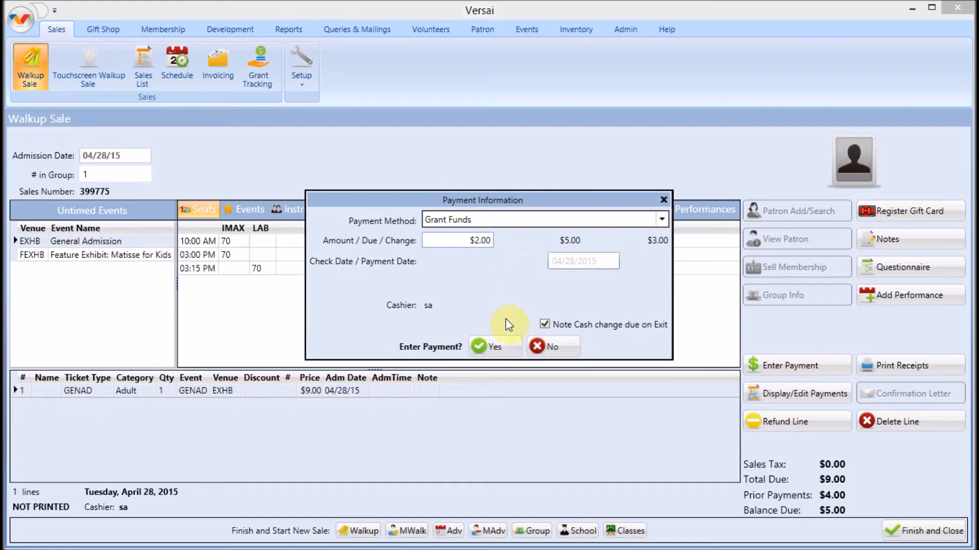
click(500, 346)
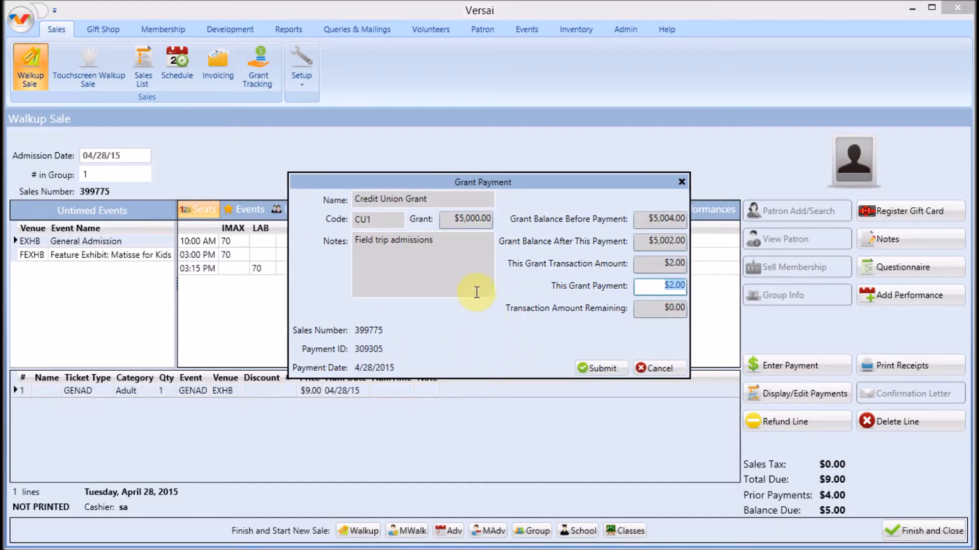
click(612, 368)
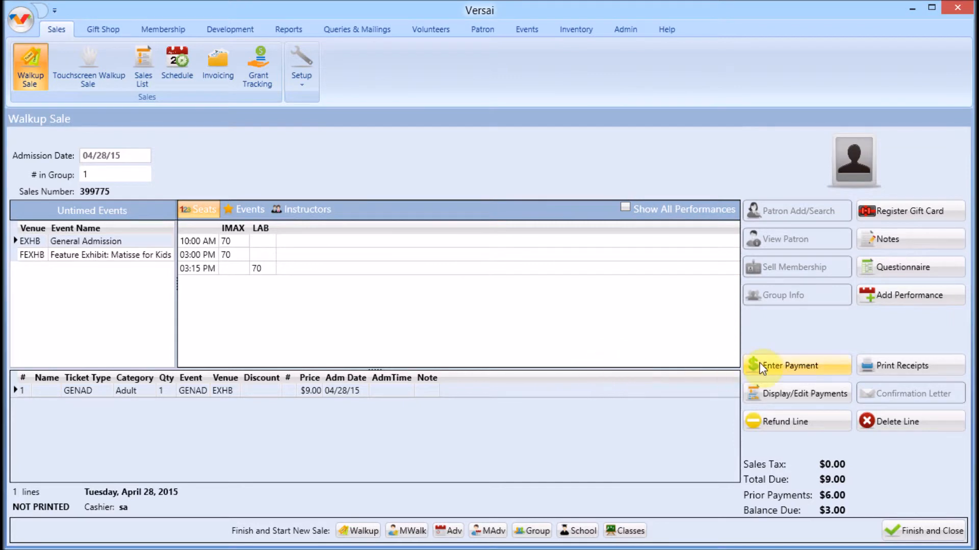
Start a Gift Card payment for the remaining $3.00 and confirm it
click(760, 365)
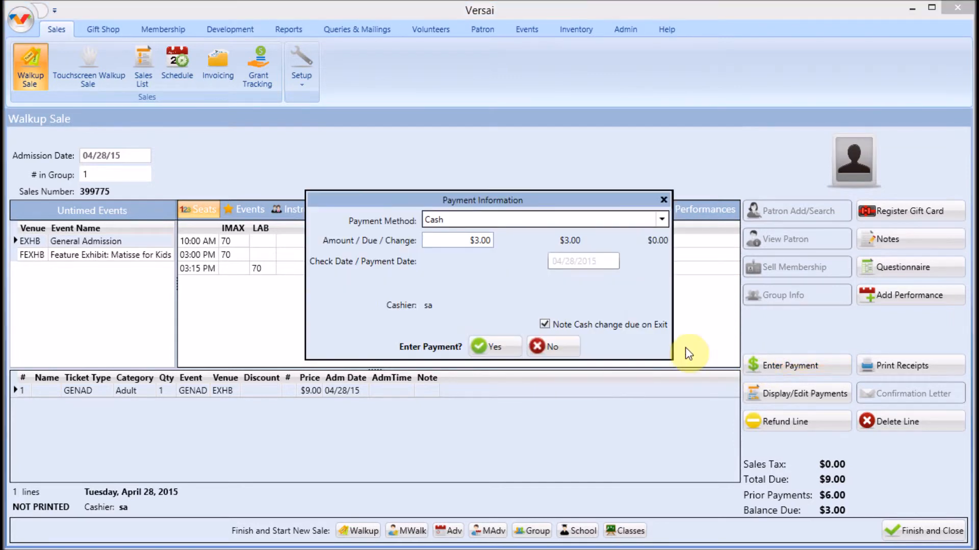
click(566, 221)
click(468, 311)
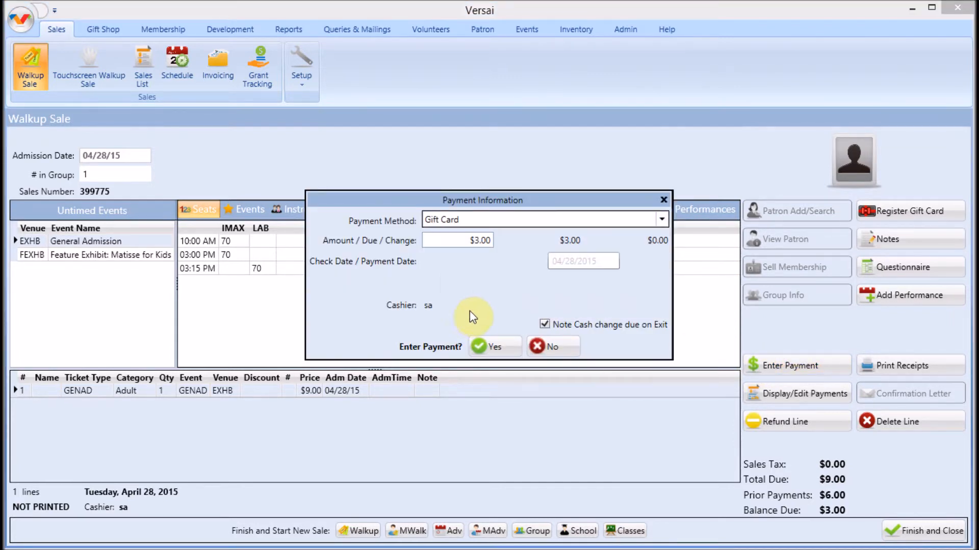
click(495, 347)
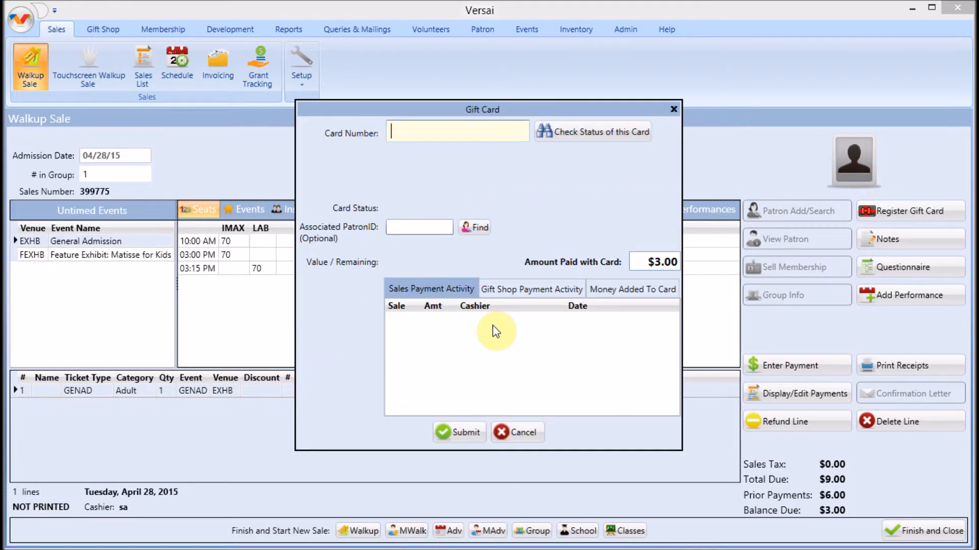
Enter the gift card number, check its status and activity history, then submit the payment
text(4444)
click(561, 139)
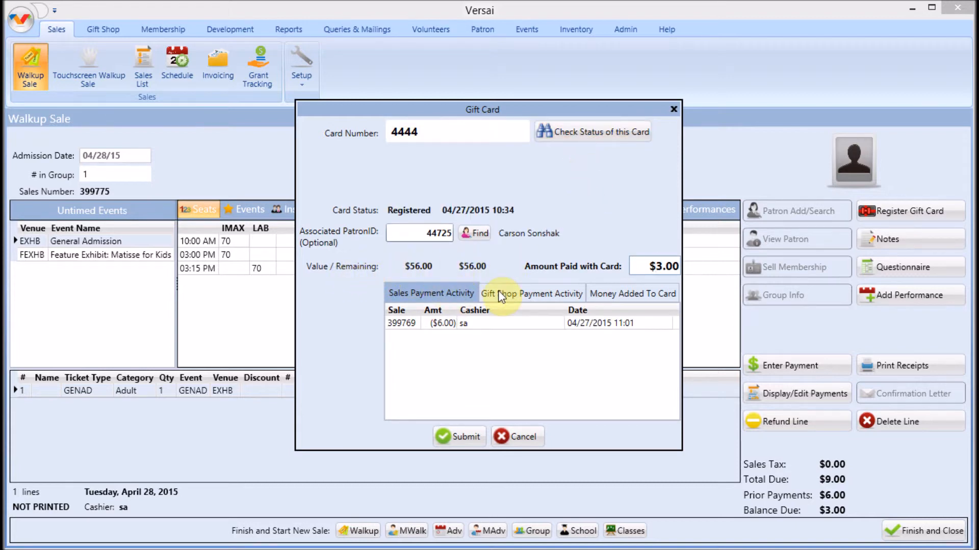
click(518, 289)
click(630, 293)
click(439, 293)
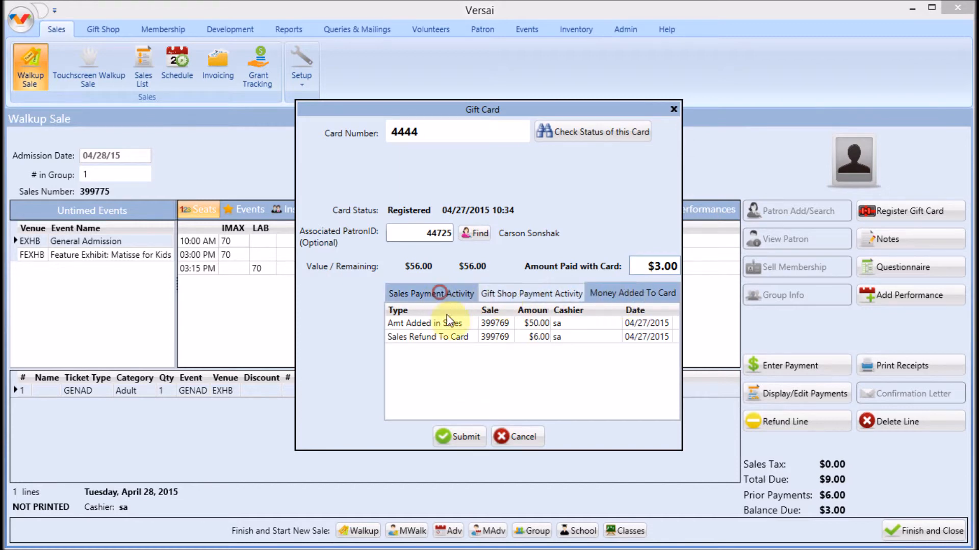
click(462, 435)
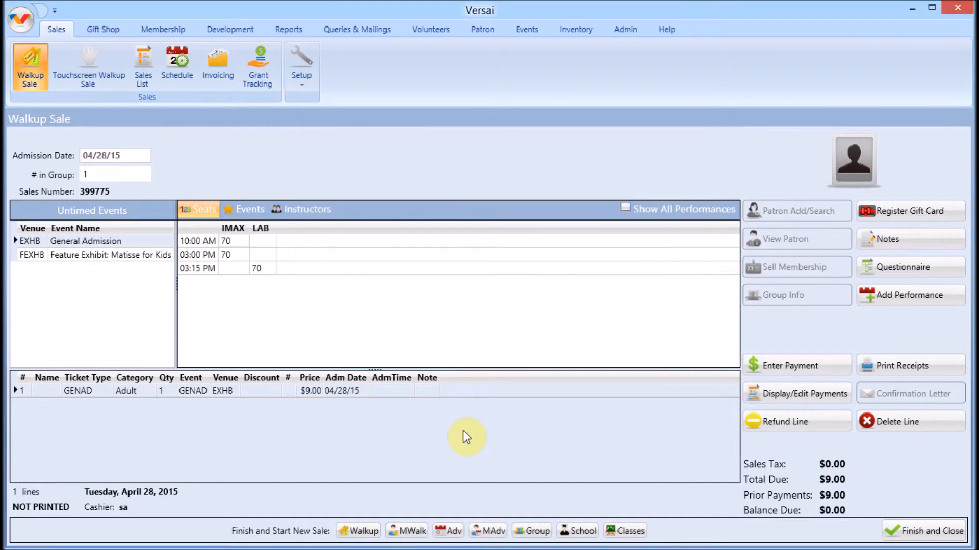
Open the ABC Company school sale from the Sales List and change the student tickets to 21
click(139, 77)
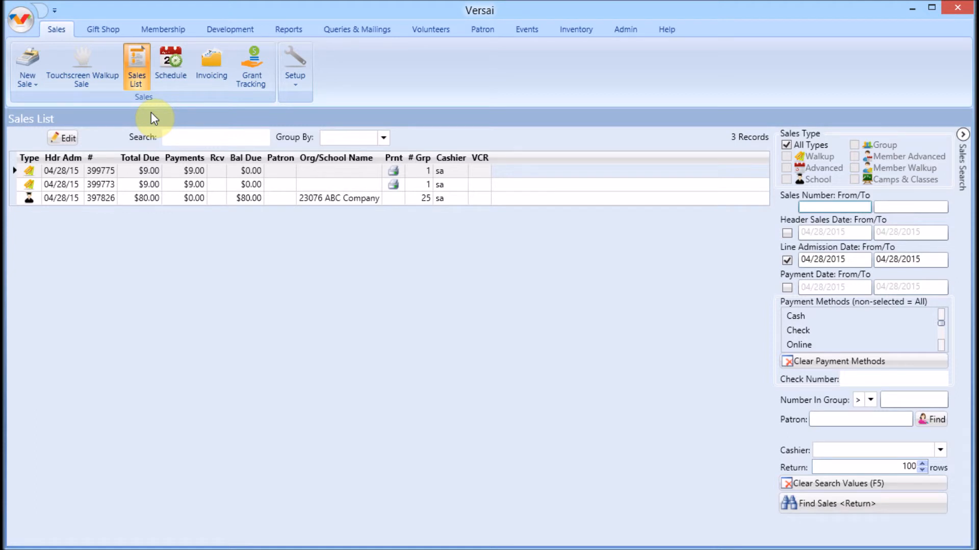
click(220, 197)
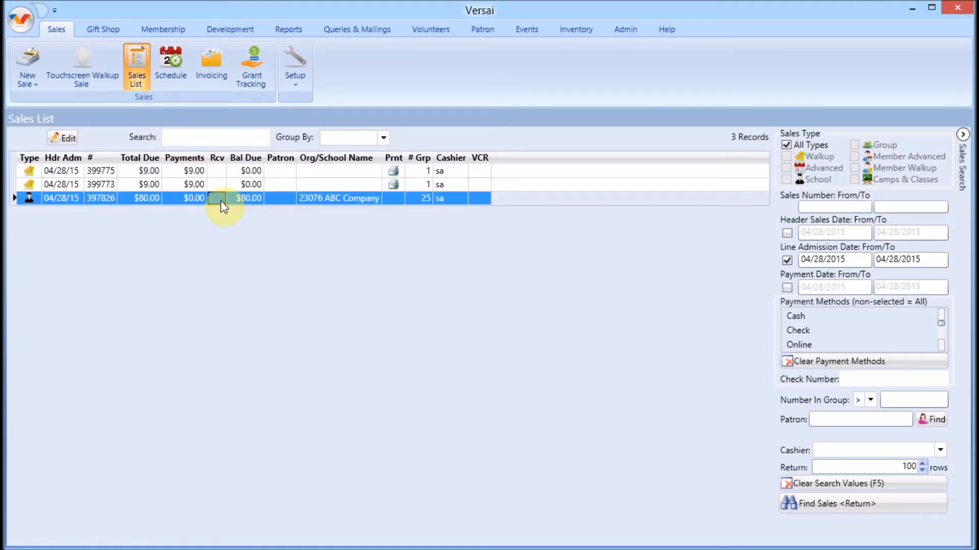
double_click(221, 201)
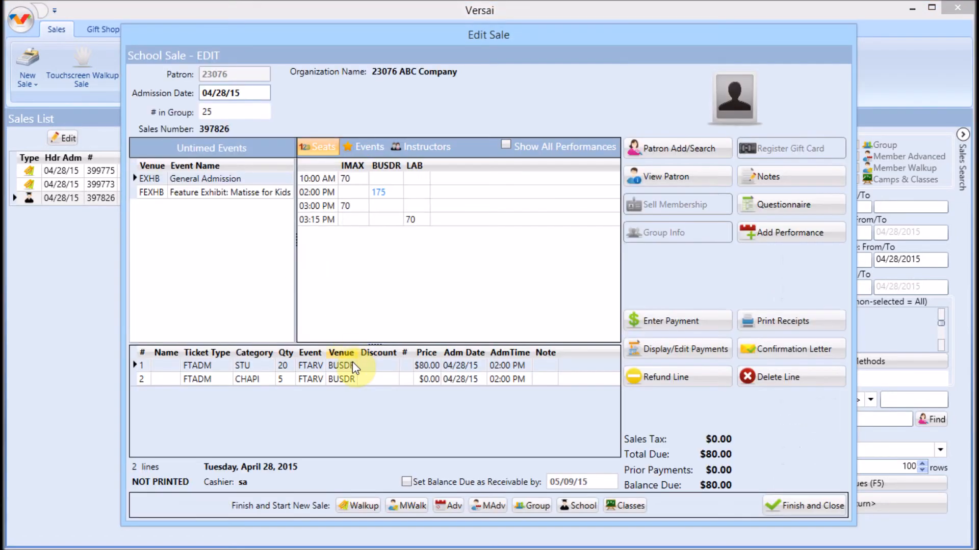
click(348, 366)
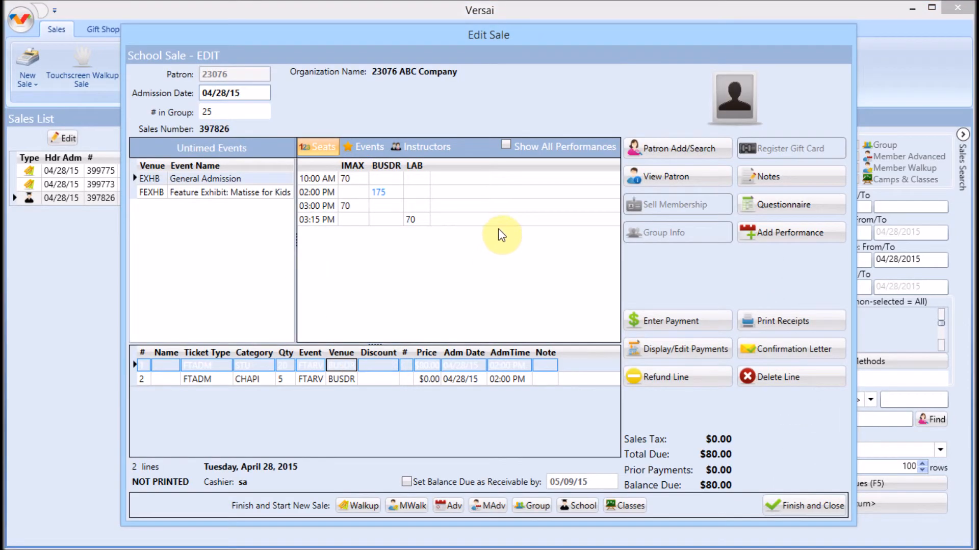
click(604, 193)
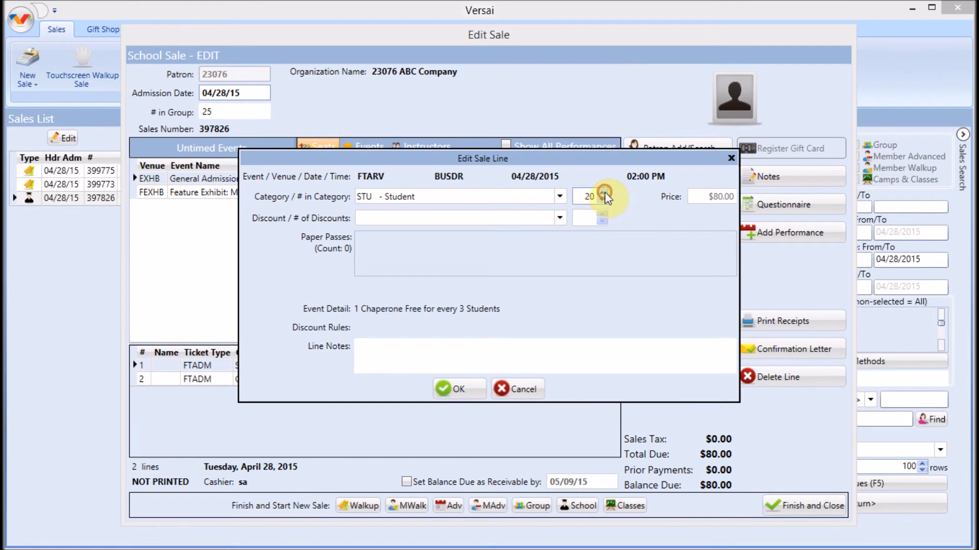
click(474, 388)
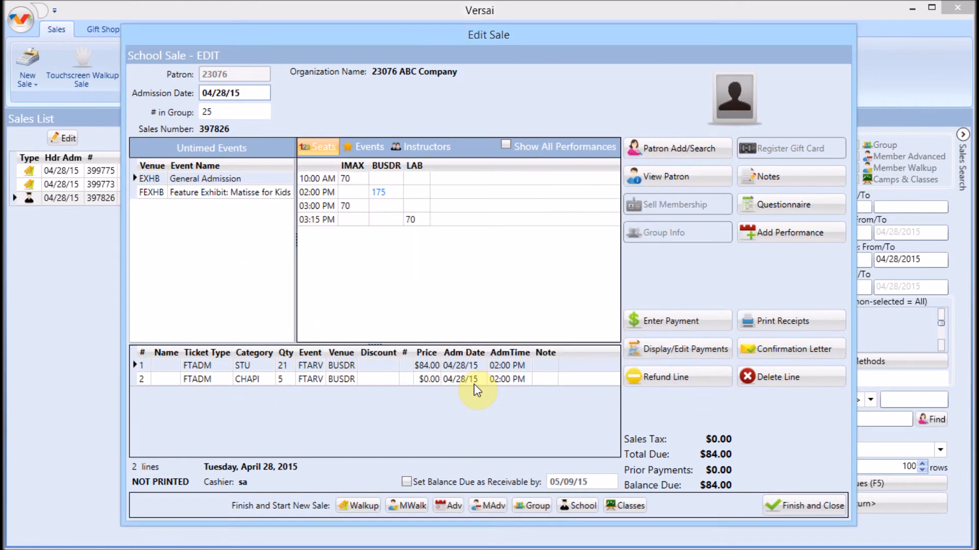
Set the $84.00 balance due as receivable and finish the sale without taking payment
click(408, 482)
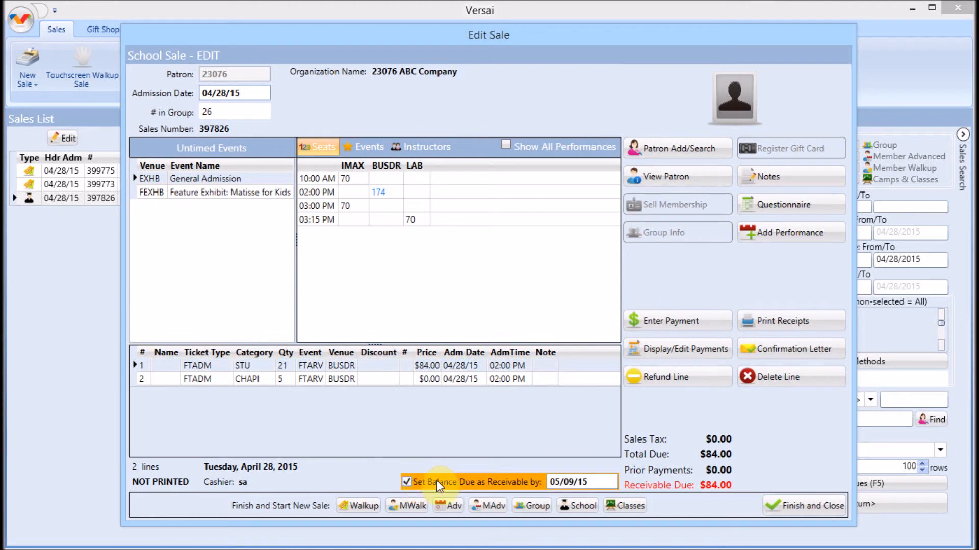
click(809, 507)
click(569, 350)
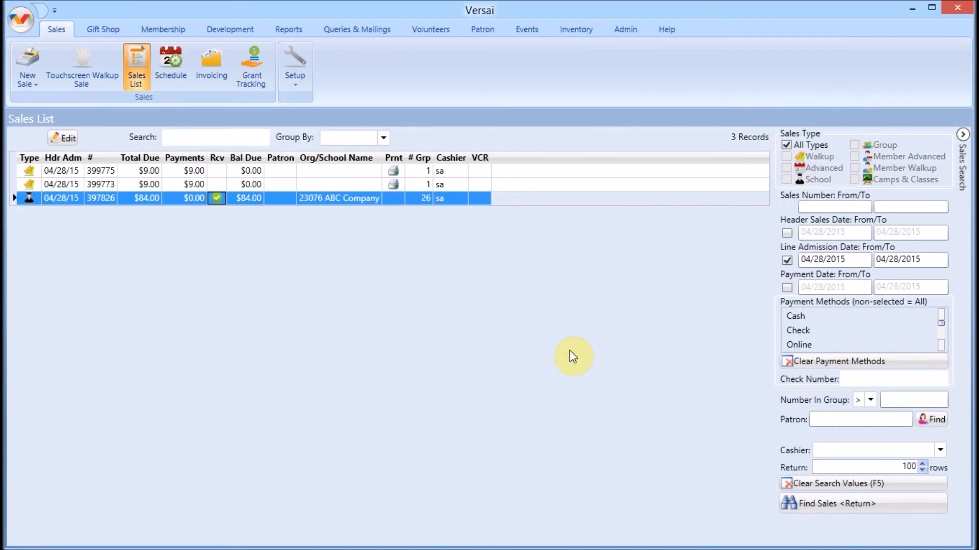
Read the Help Manual topic Sales Tab > Enter A Sales Payment > Set A Balance As Receivable, then close it
click(665, 29)
click(70, 84)
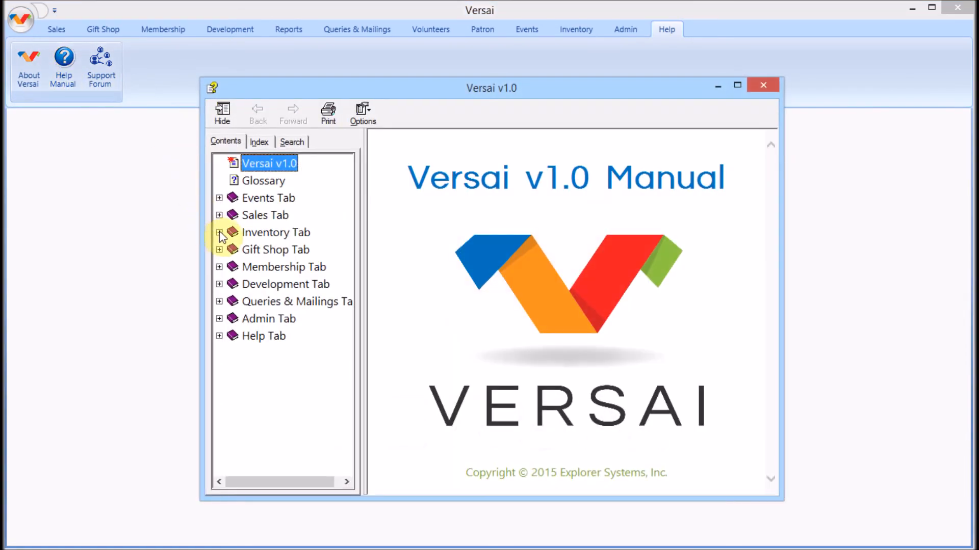
click(220, 215)
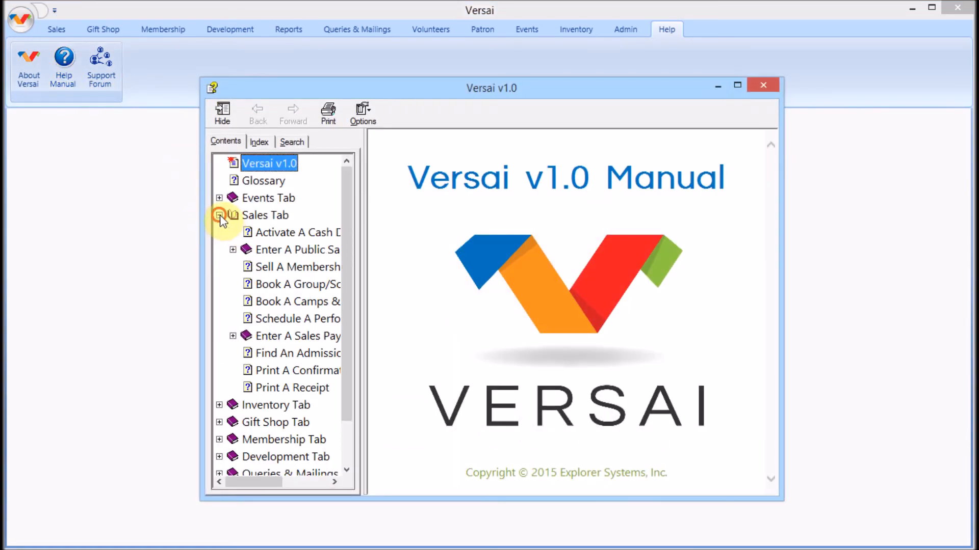
click(234, 336)
click(286, 339)
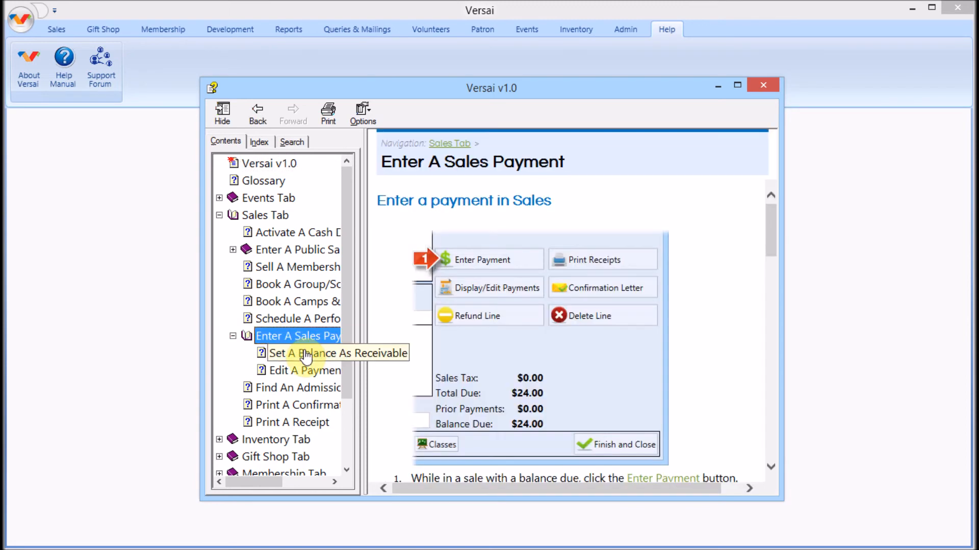
click(305, 354)
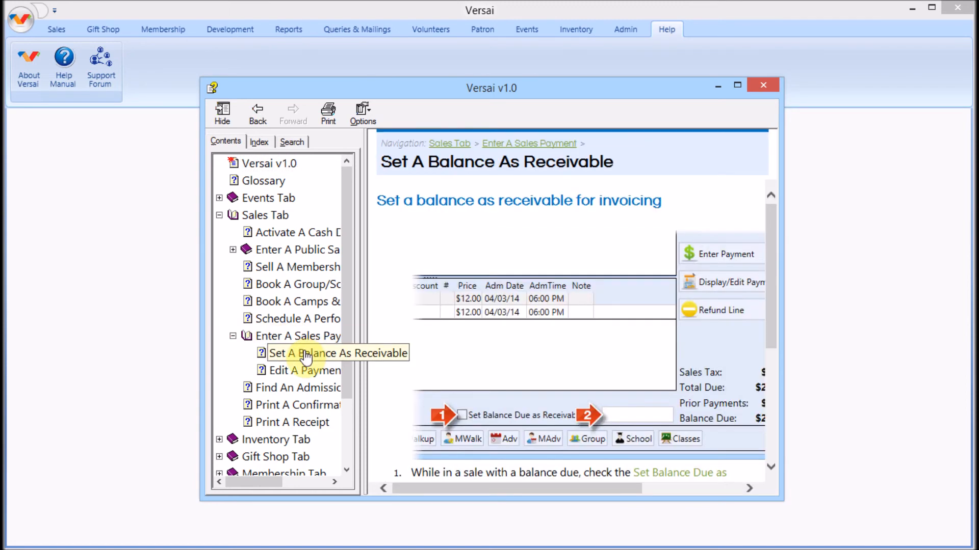
click(763, 84)
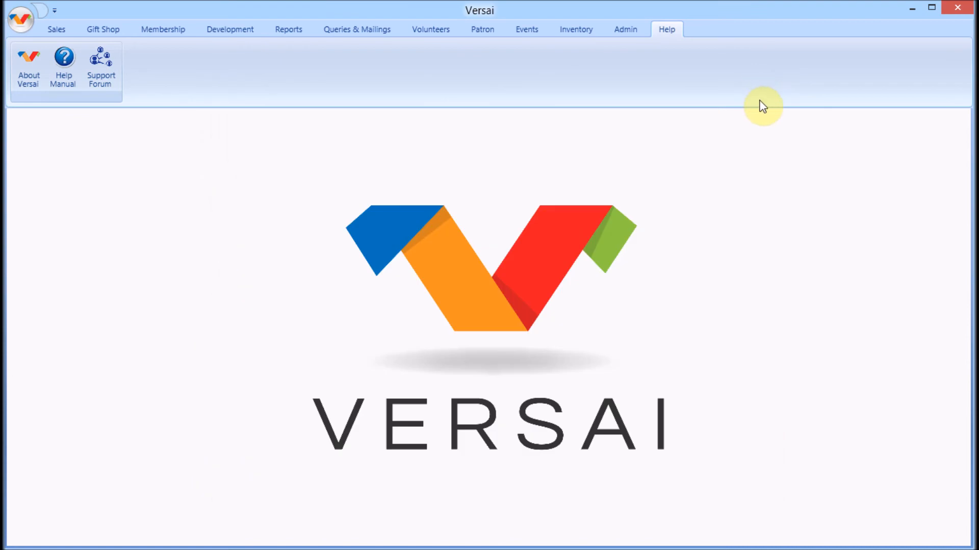